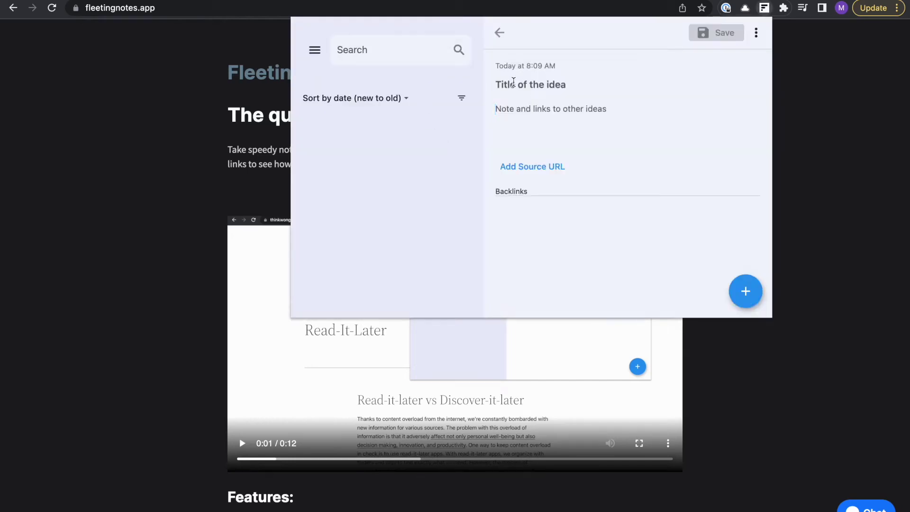
{"action": "type", "text": "a titled note"}
{"action": "type", "text": "some content about this note"}
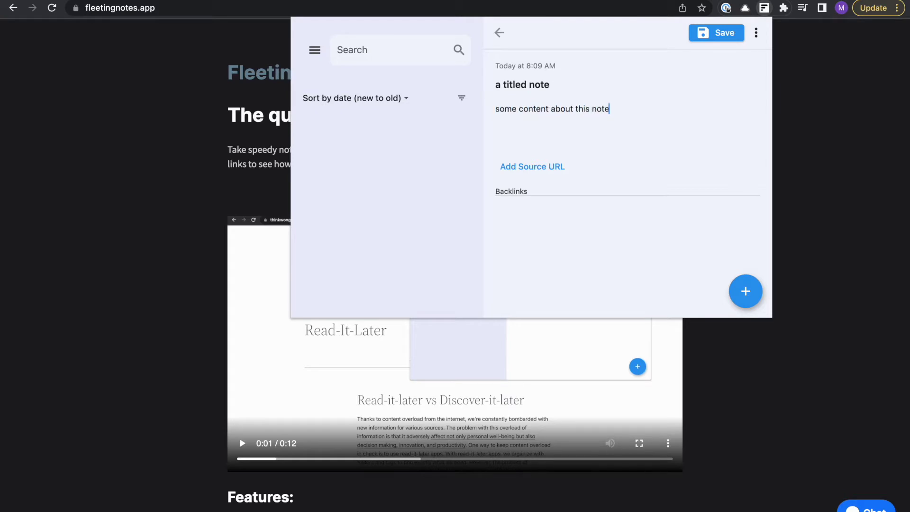
Save the Fleeting Notes note 'a titled note' and start a new blank note
{"action": "key", "text": "ctrl+s"}
{"action": "left_click", "coordinate": [743, 287]}
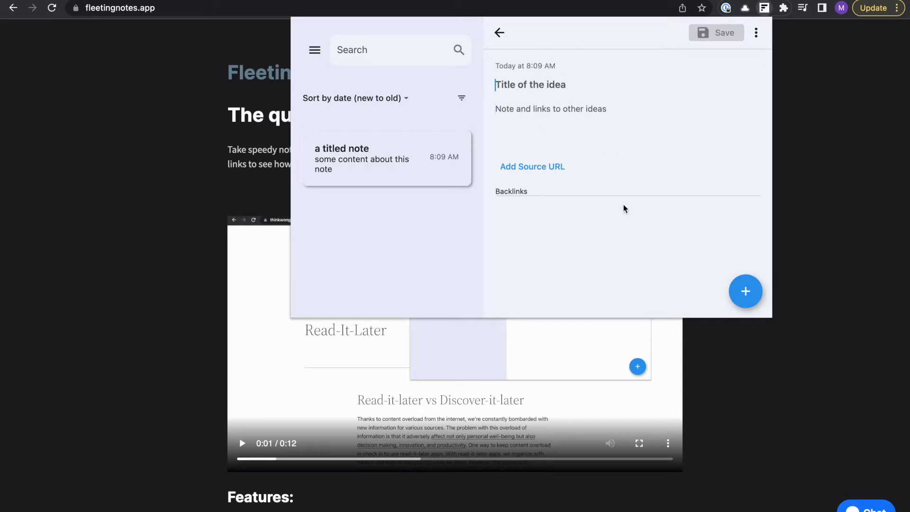
Write and save a second fleeting note linking to [[a titled note]], then close the capture window
{"action": "left_click", "coordinate": [599, 133]}
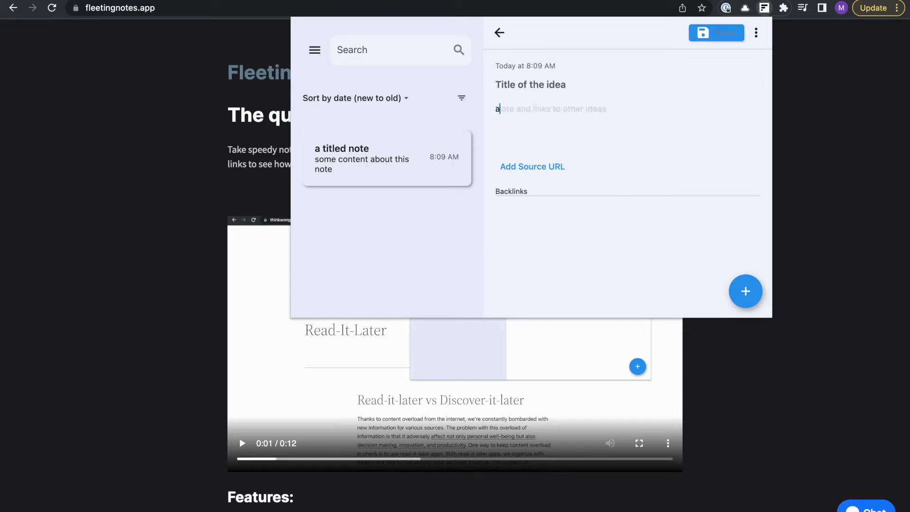
{"action": "type", "text": "a quick note that refe"}
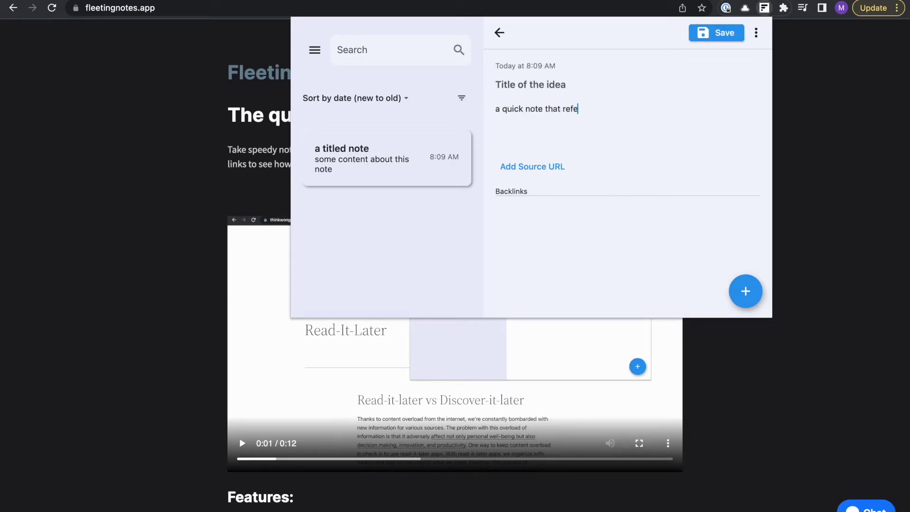
{"action": "type", "text": "rences [[a"}
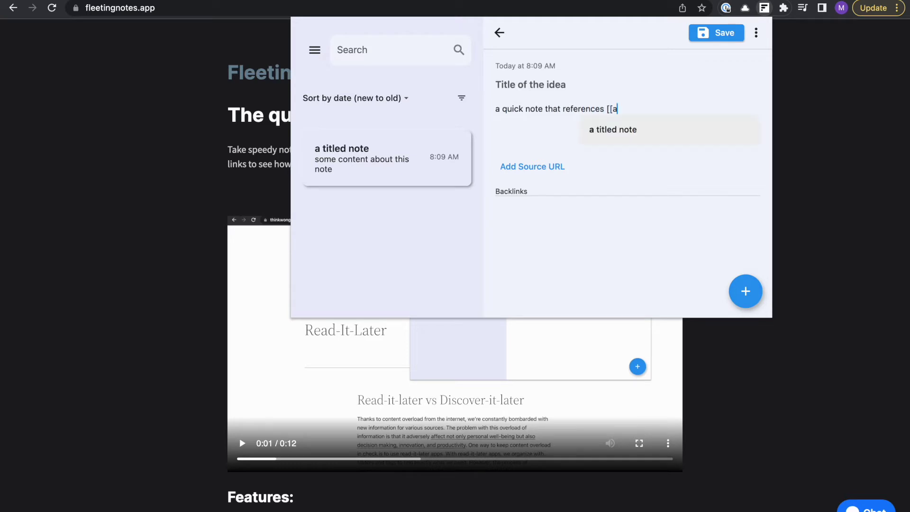
{"action": "key", "text": "Return"}
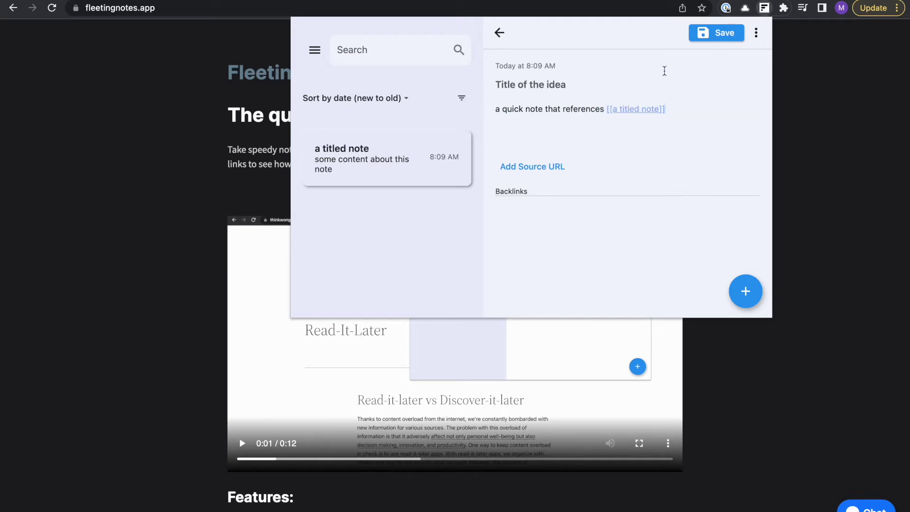
{"action": "left_click", "coordinate": [712, 36]}
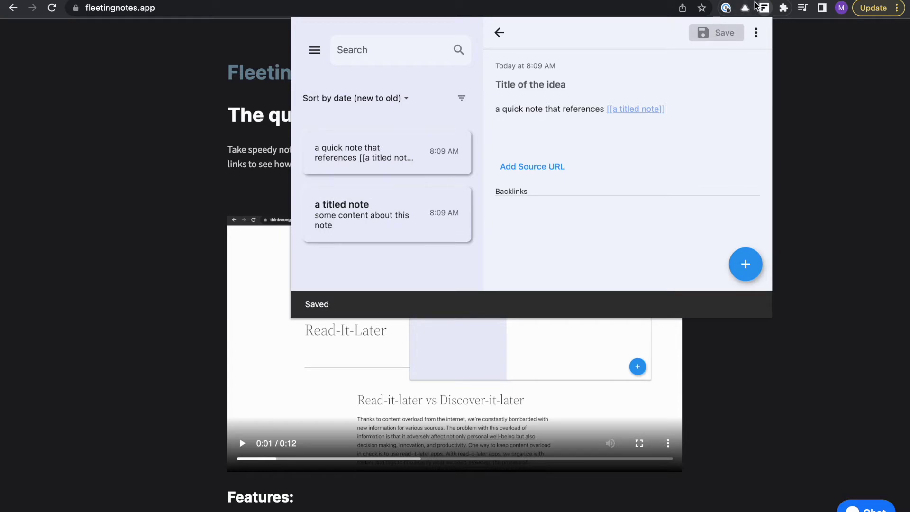
{"action": "left_click", "coordinate": [765, 9]}
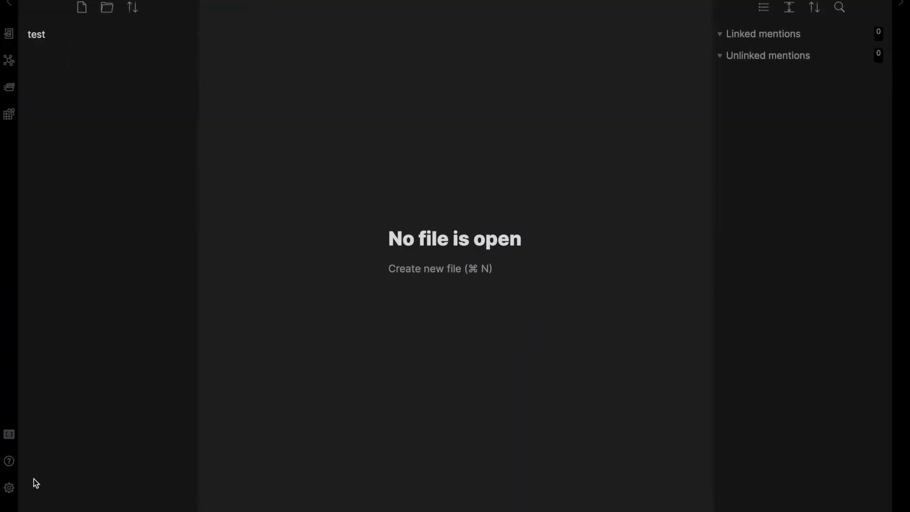
Review the Fleeting Notes Sync settings, then sync notes into the vault's fleeting_notes folder
{"action": "left_click", "coordinate": [9, 489]}
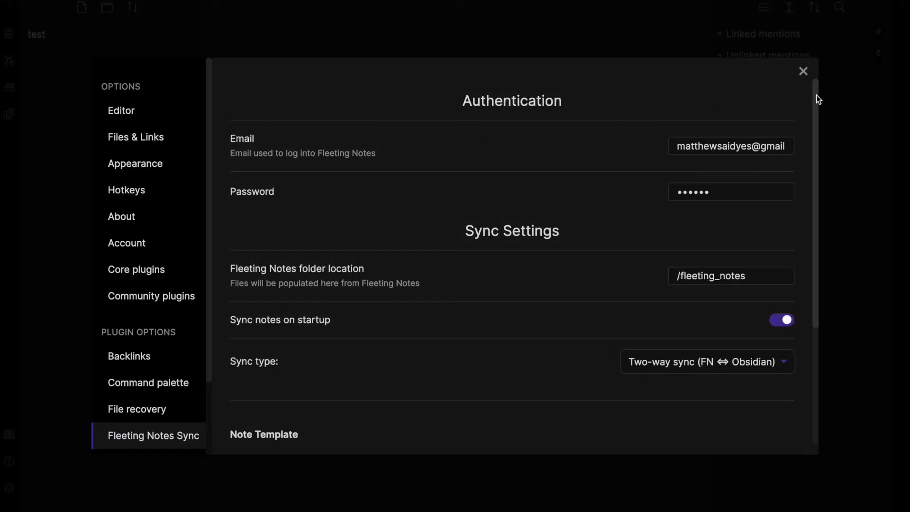
{"action": "scroll", "coordinate": [728, 271], "scroll_direction": "down", "scroll_amount": 1}
{"action": "scroll", "coordinate": [727, 270], "scroll_direction": "down", "scroll_amount": 2}
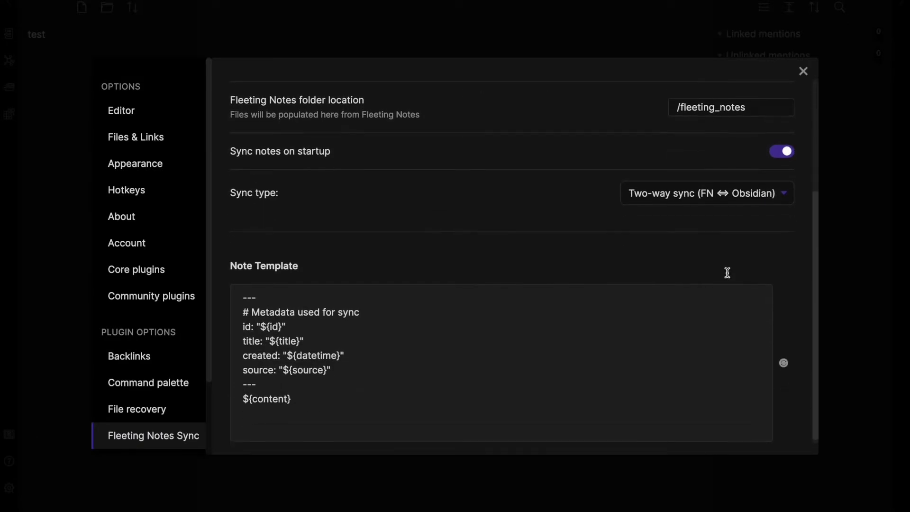
{"action": "left_click", "coordinate": [804, 73]}
{"action": "key", "text": "super+p"}
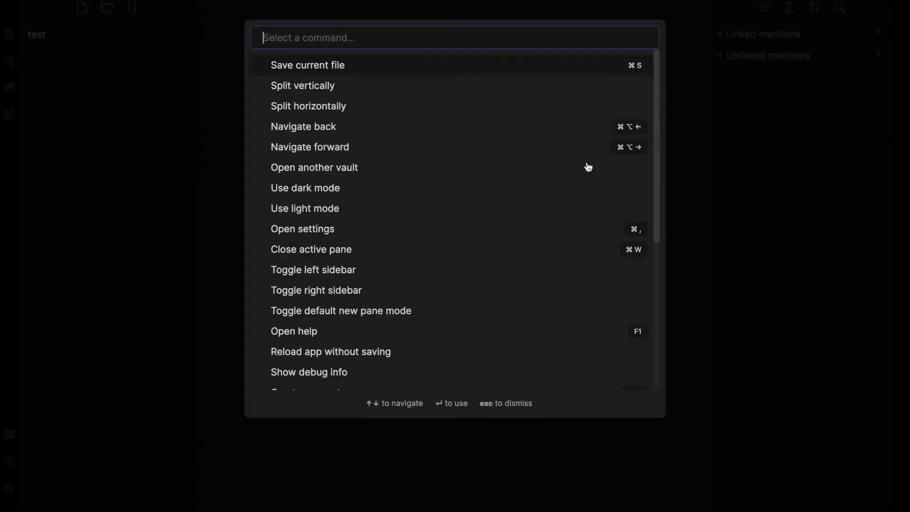
{"action": "type", "text": "sync"}
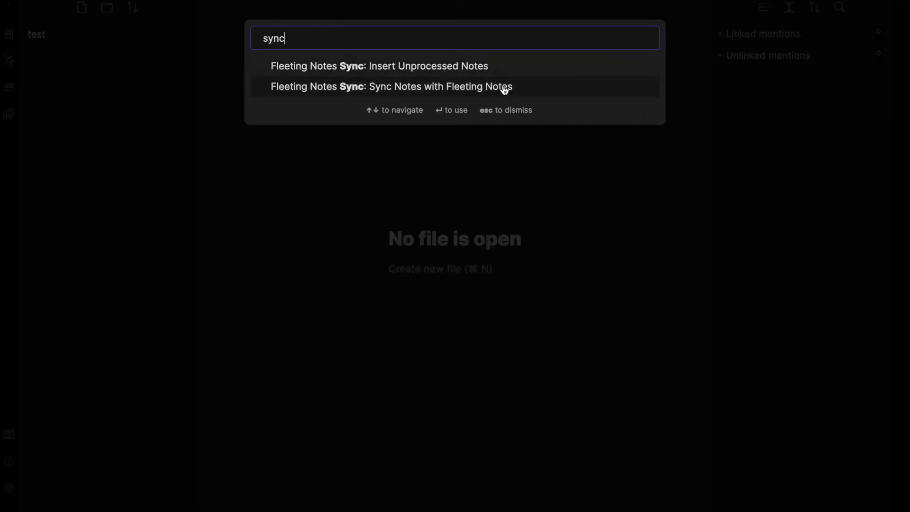
{"action": "left_click", "coordinate": [503, 89]}
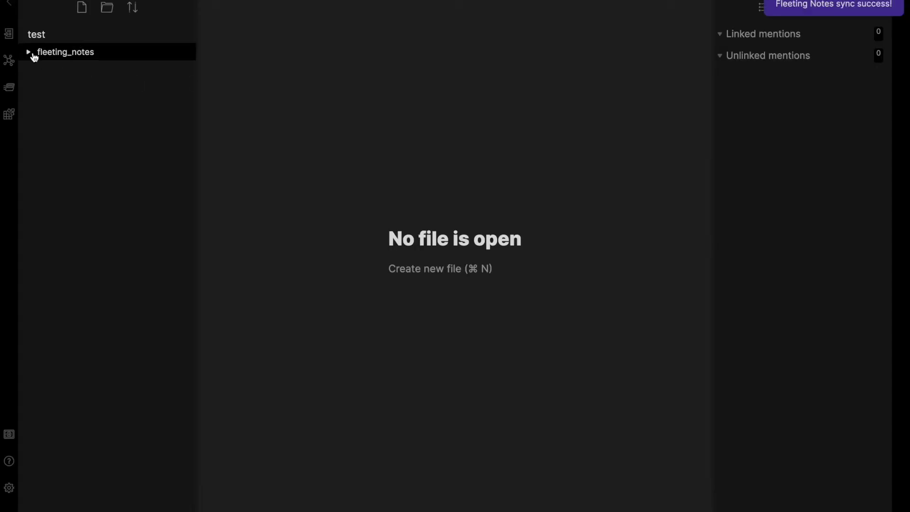
{"action": "left_click", "coordinate": [33, 54]}
Inspect the synced quick note and 'a titled note', then collapse the fleeting_notes folder
{"action": "left_click", "coordinate": [75, 69]}
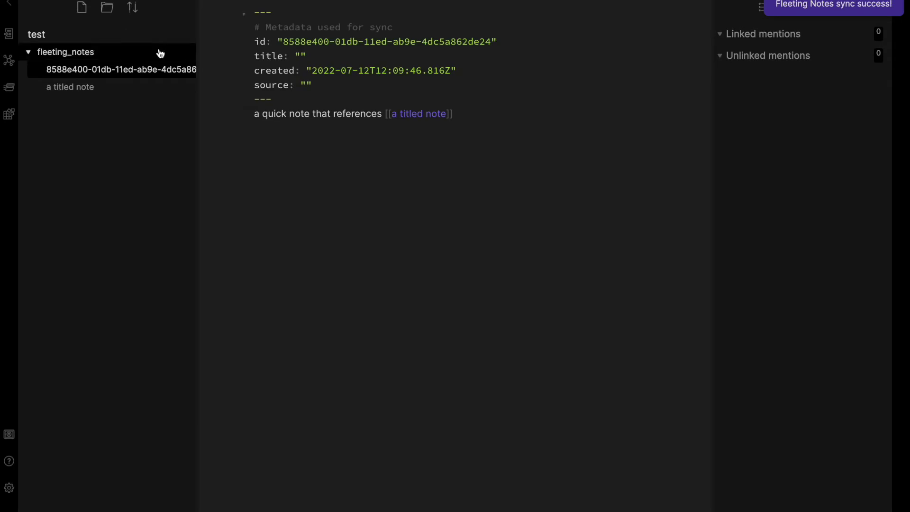
{"action": "left_click", "coordinate": [74, 86]}
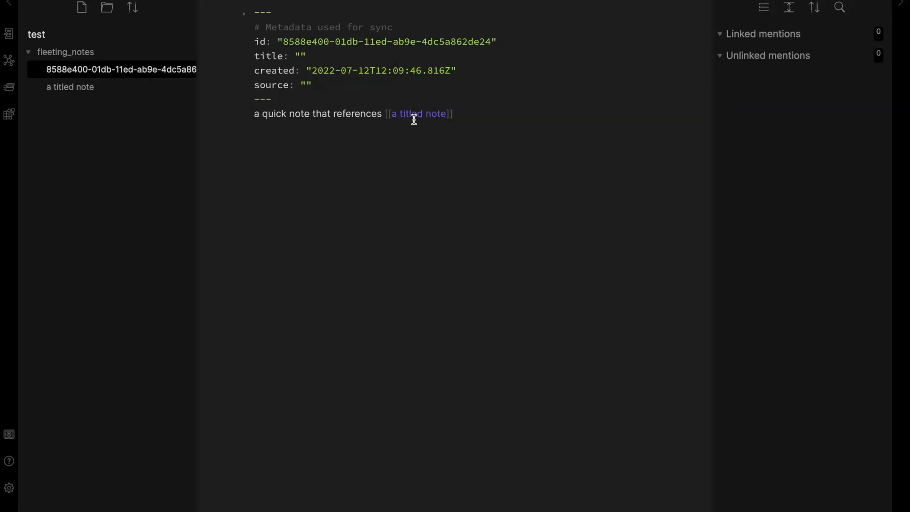
{"action": "left_click", "coordinate": [414, 115]}
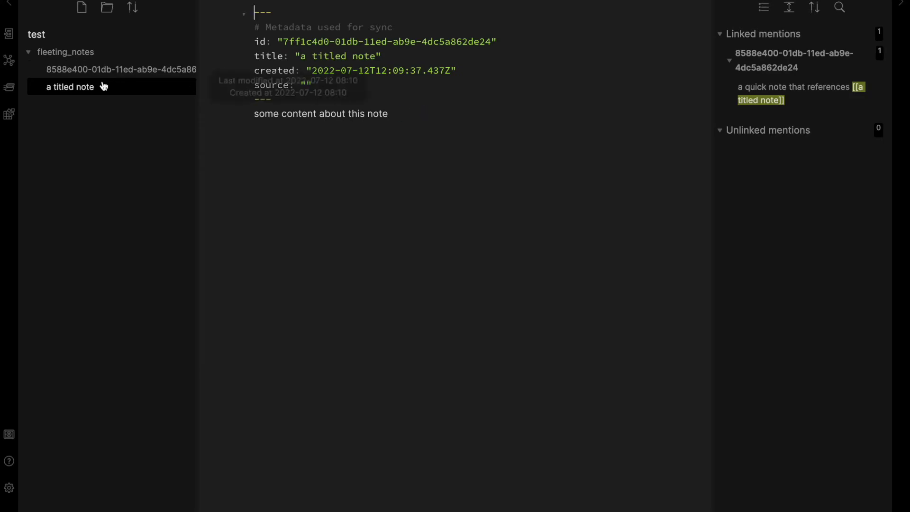
{"action": "left_click", "coordinate": [62, 52]}
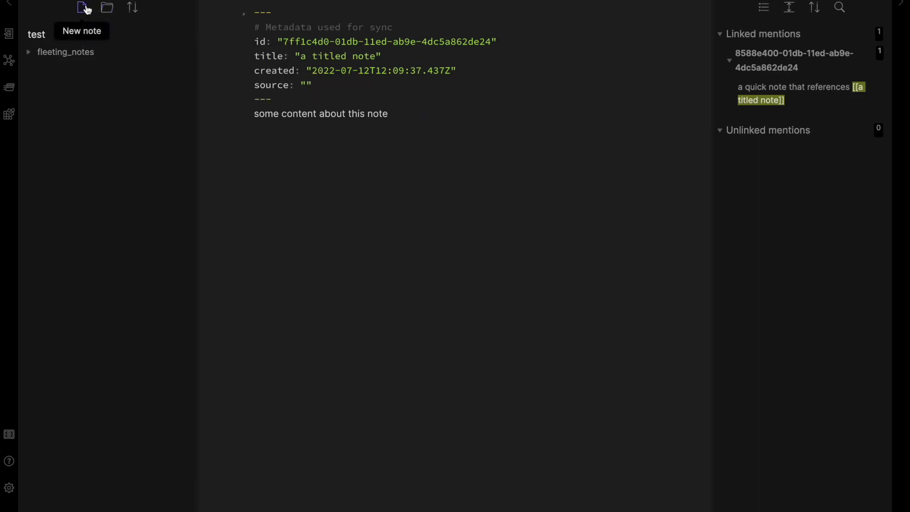
Insert the unprocessed fleeting notes as tasks into a new note, Untitled
{"action": "left_click", "coordinate": [83, 8]}
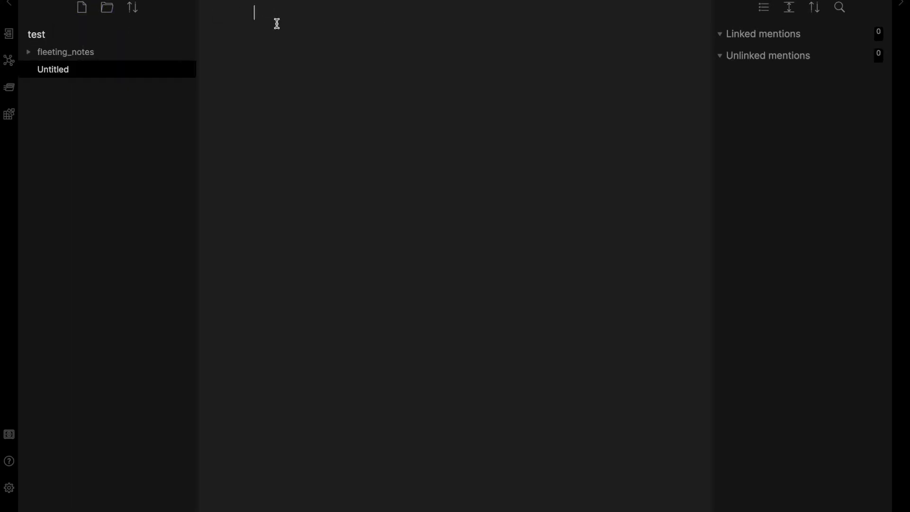
{"action": "key", "text": "super+p"}
{"action": "type", "text": "insert"}
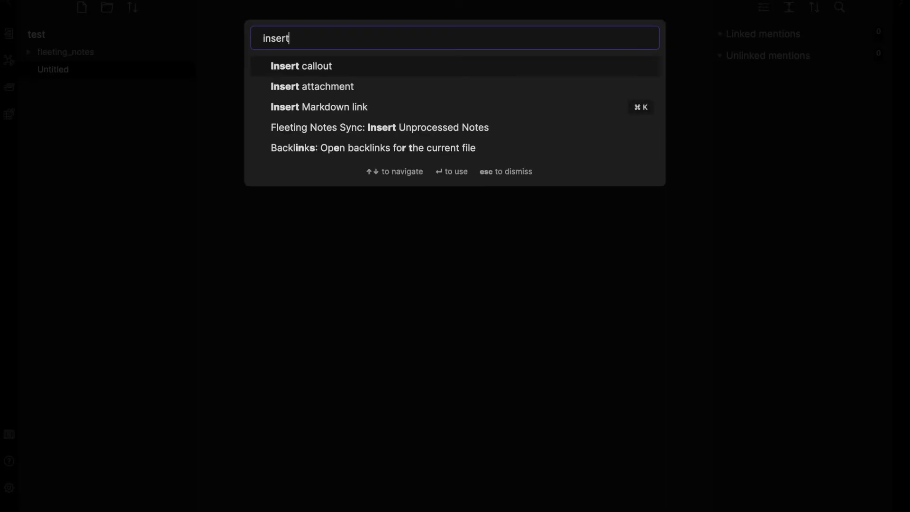
{"action": "key", "text": "Down"}
{"action": "key", "text": "Down"}
{"action": "key", "text": "Down"}
{"action": "key", "text": "Return"}
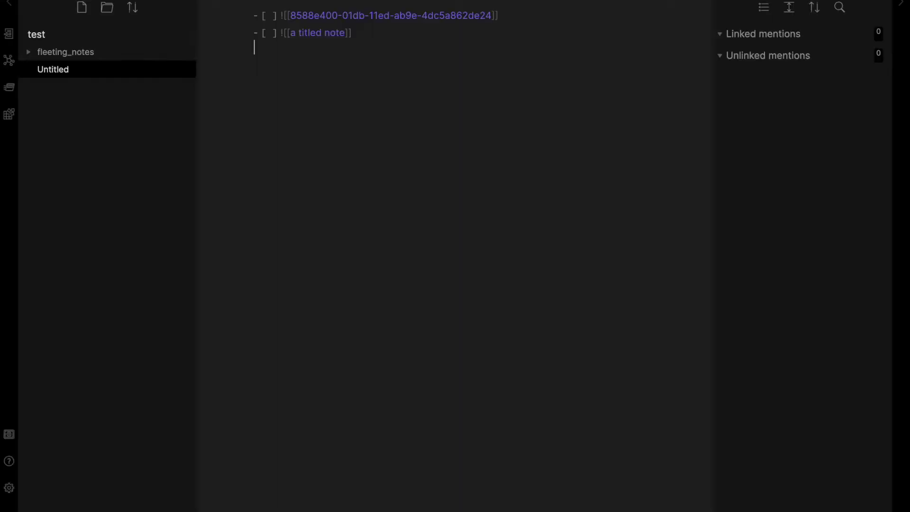
In reading view, tick 'a titled note' as processed, then create note Untitled 1
{"action": "left_click", "coordinate": [655, 7]}
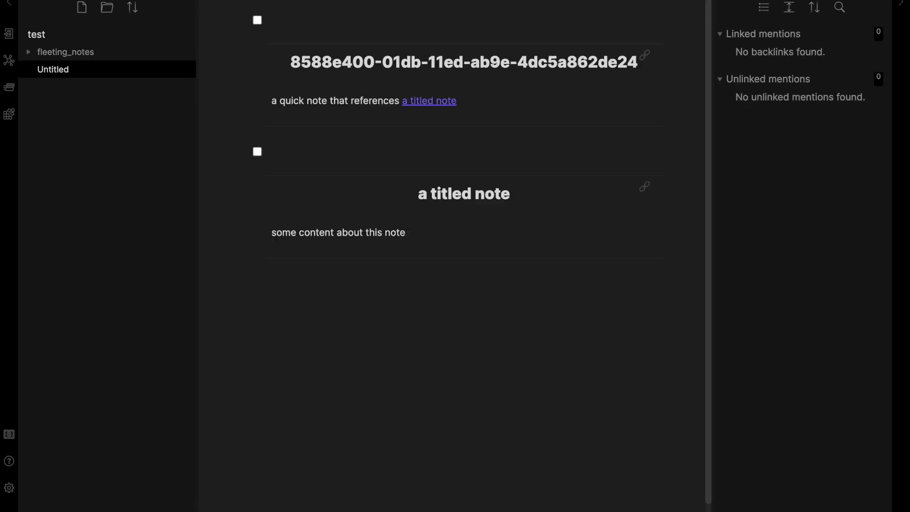
{"action": "left_click", "coordinate": [257, 153]}
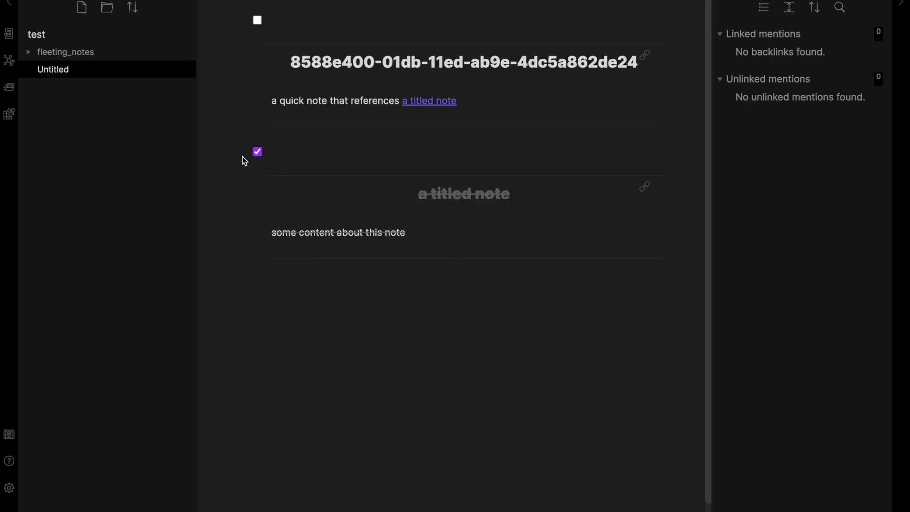
{"action": "key", "text": "ctrl+n"}
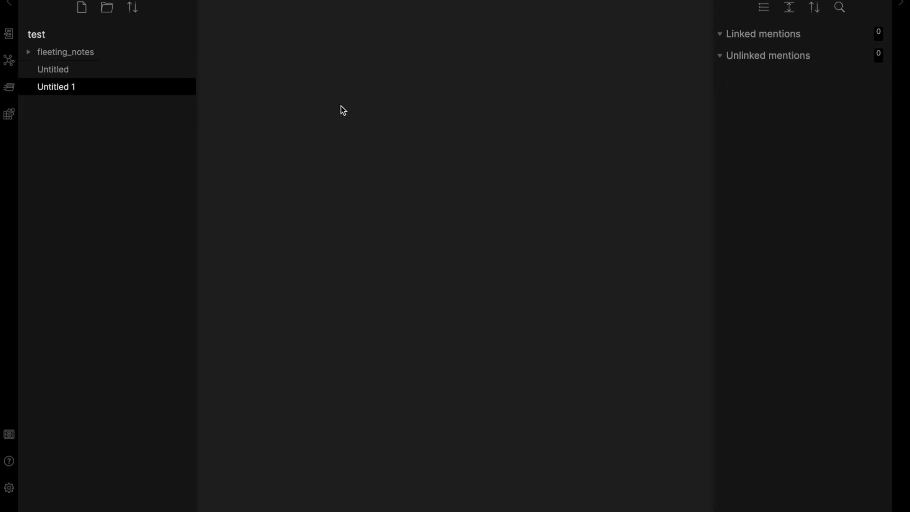
{"action": "key", "text": "ctrl+p"}
{"action": "type", "text": "s"}
Insert the remaining unprocessed note into Untitled 1, leaving its task unchecked
{"action": "key", "text": "BackSpace"}
{"action": "type", "text": "insert"}
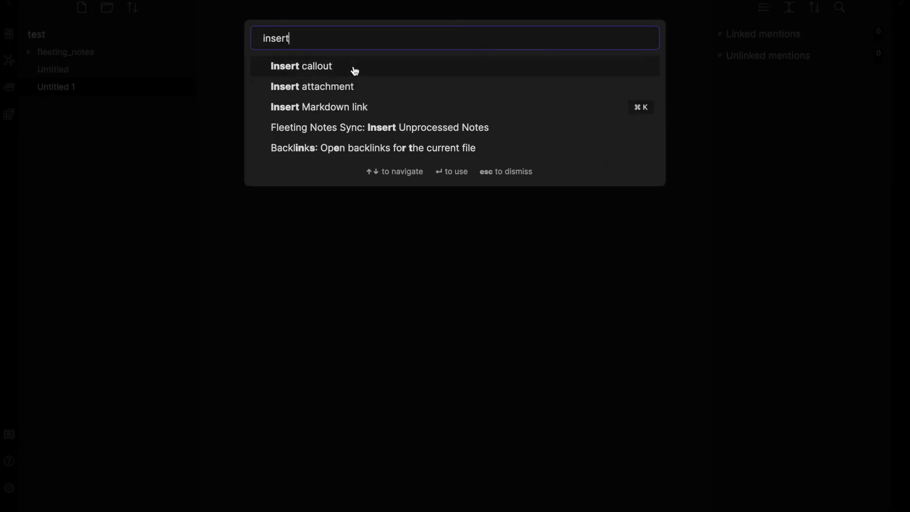
{"action": "left_click", "coordinate": [342, 128]}
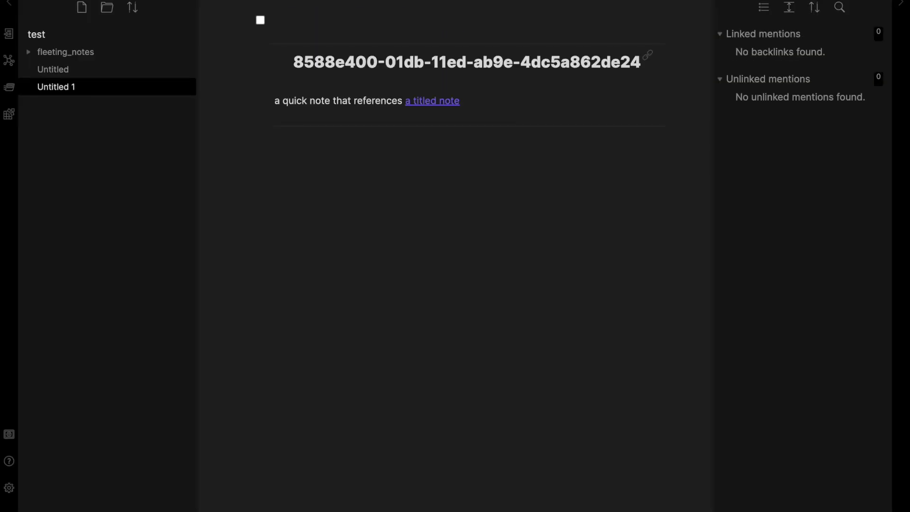
{"action": "left_click", "coordinate": [262, 21]}
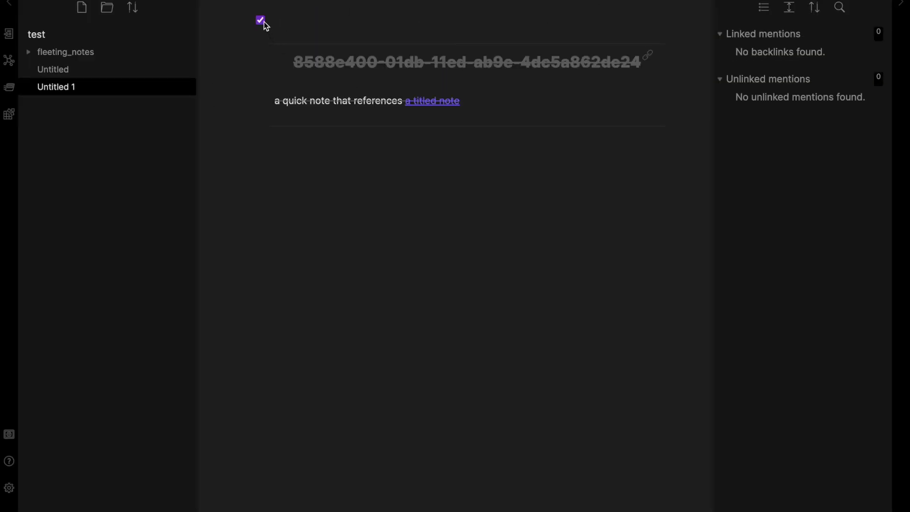
{"action": "left_click", "coordinate": [260, 20]}
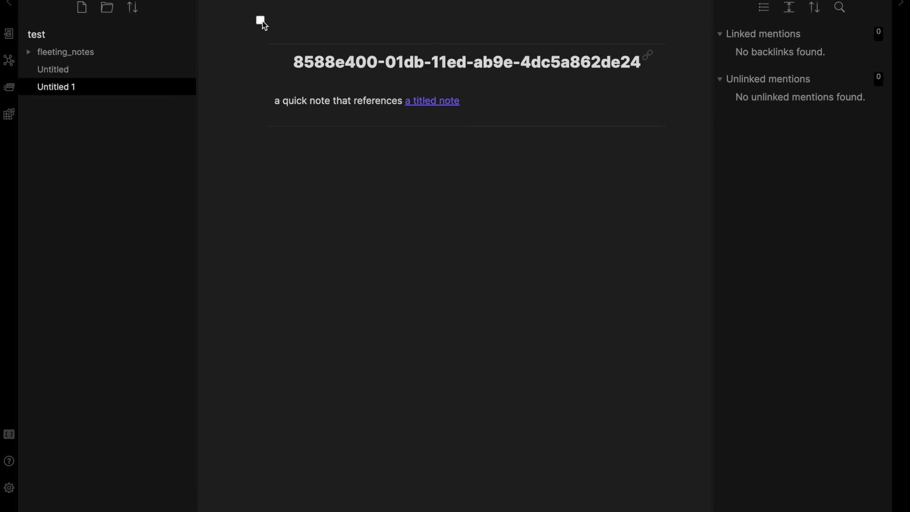
Untick the 'a titled note' task in Untitled and return to Untitled 1
{"action": "left_click", "coordinate": [261, 21]}
{"action": "left_click", "coordinate": [124, 71]}
{"action": "left_click", "coordinate": [258, 153]}
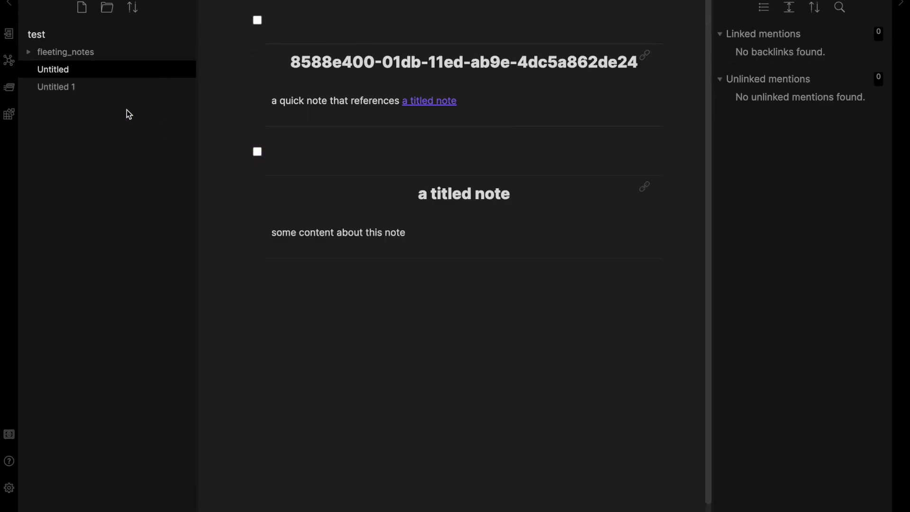
{"action": "left_click", "coordinate": [101, 92]}
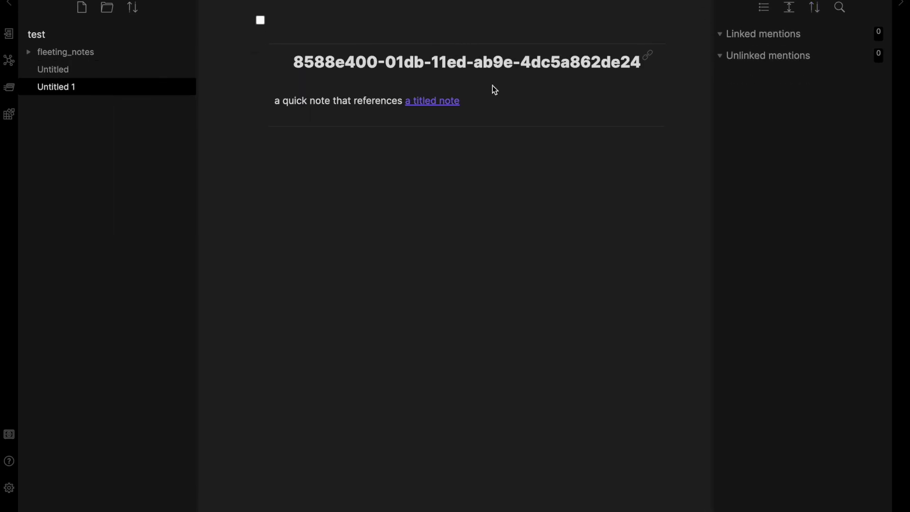
{"action": "key", "text": "ctrl+n"}
Insert both unprocessed notes into Untitled 2 and show them in reading view
{"action": "key", "text": "ctrl+p"}
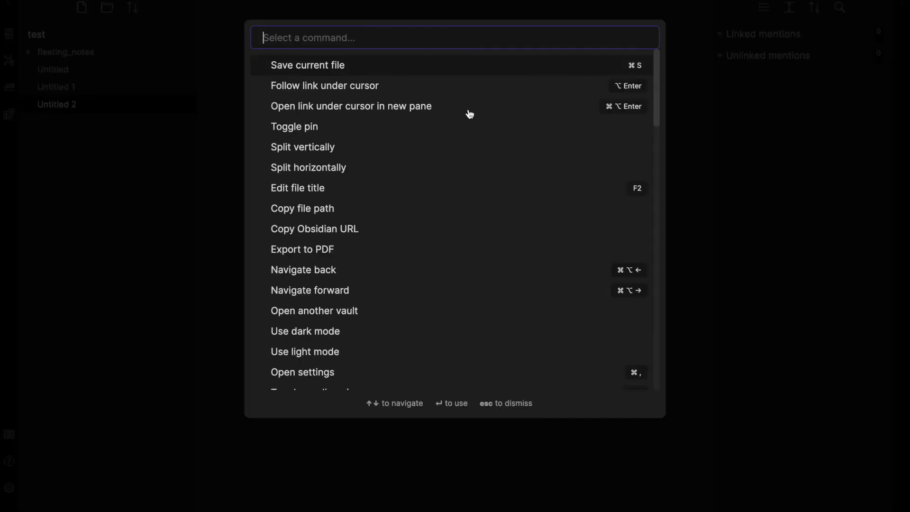
{"action": "type", "text": "insert"}
{"action": "left_click", "coordinate": [437, 128]}
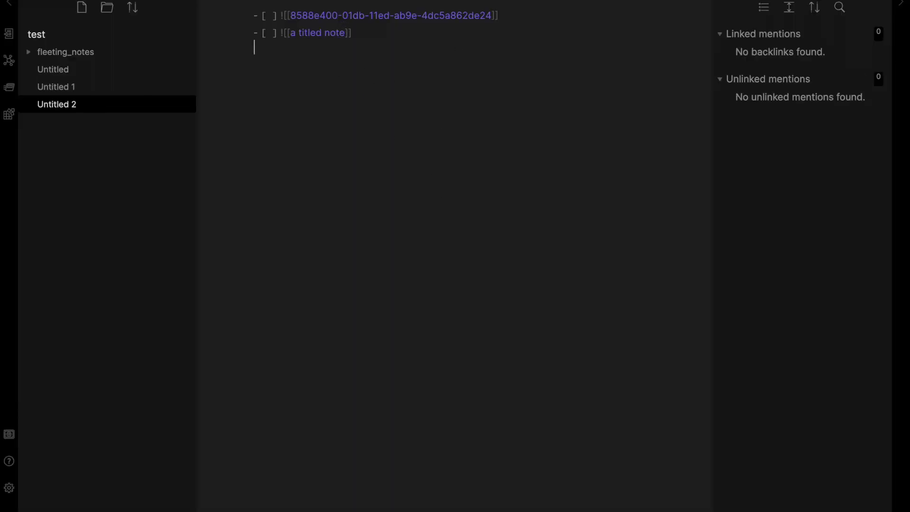
{"action": "key", "text": "ctrl+e"}
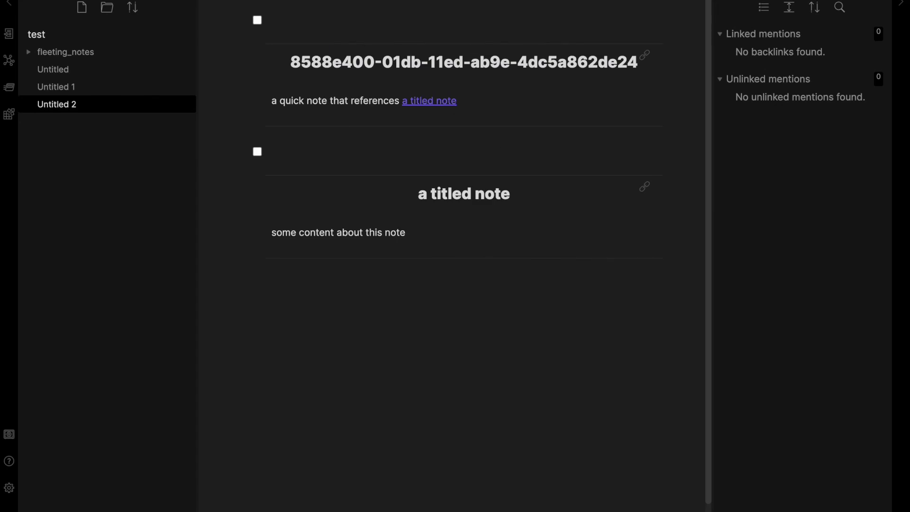